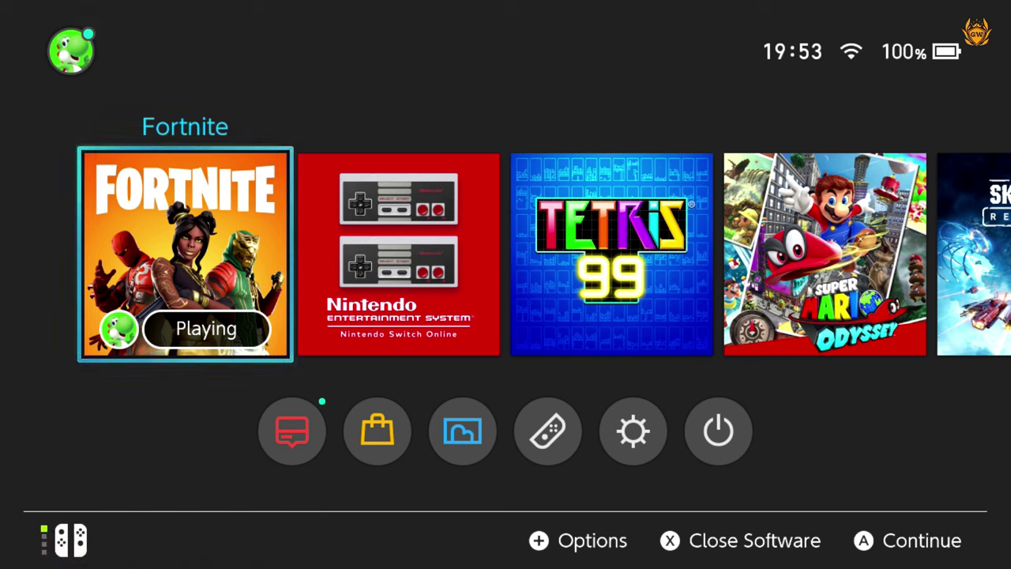
# Open the Nintendo eShop from the HOME Menu
pyautogui.press('Down')
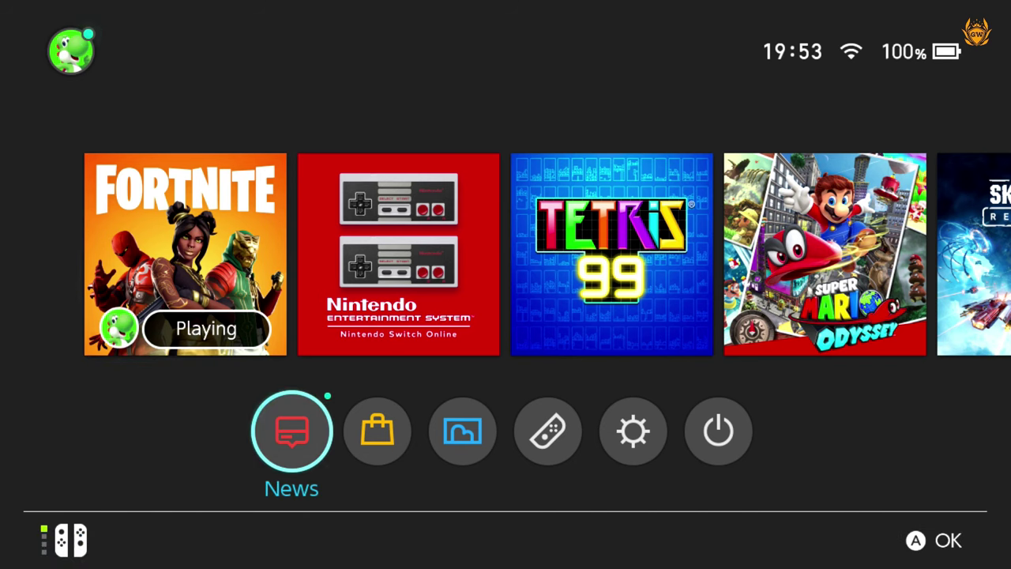
pyautogui.press('Right')
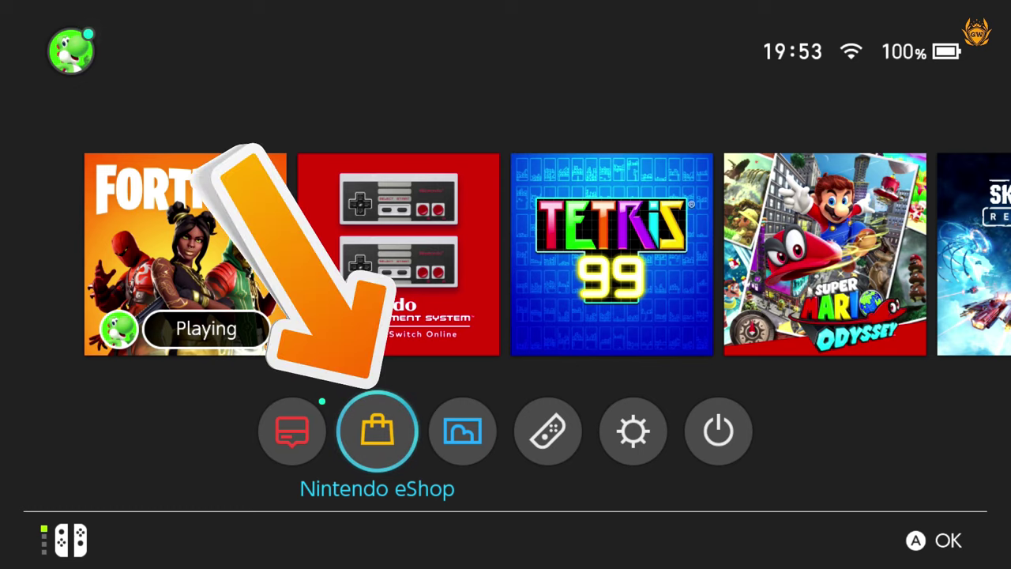
pyautogui.press('Return')
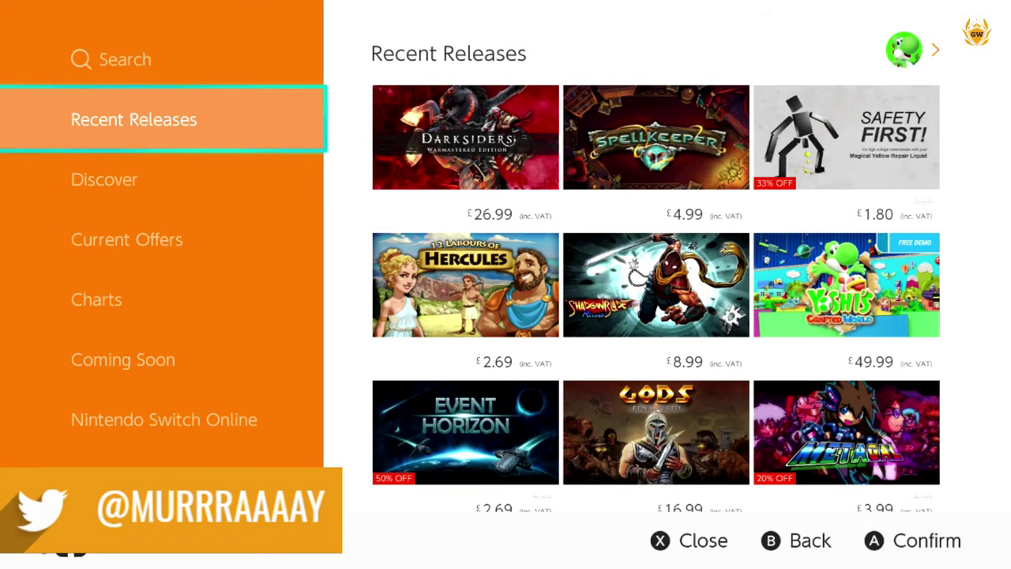
# Go to the shop's search section and start entering a search keyword
pyautogui.press('Up')
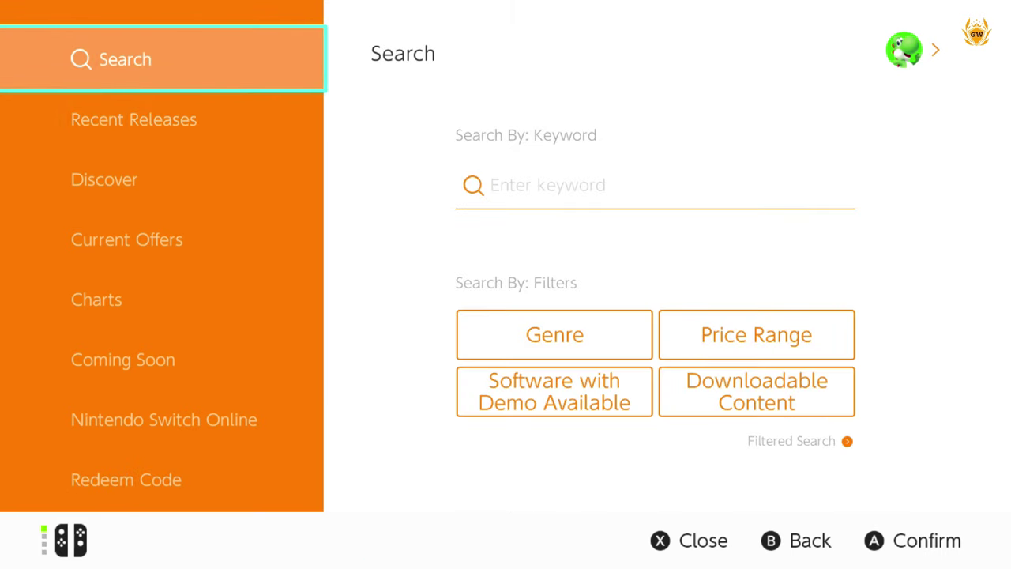
pyautogui.press('Right')
pyautogui.press('Return')
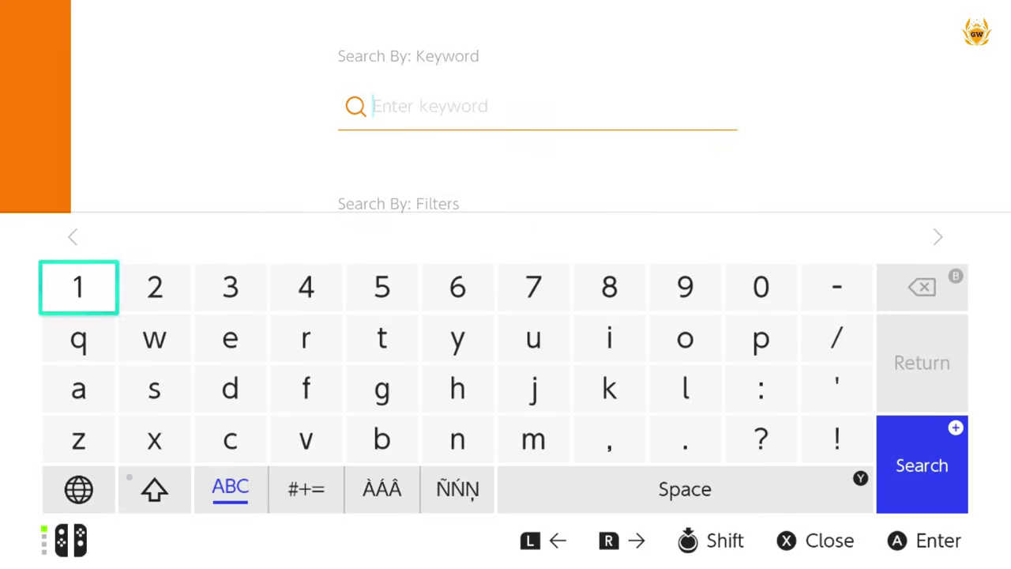
# Enter "y" as the first letter of the search keyword
pyautogui.press('Down')
pyautogui.press('Right')
pyautogui.press('Right')
pyautogui.press('Right')
pyautogui.press('Right')
pyautogui.press('Right')
pyautogui.press('Right')
pyautogui.press('Left')
pyautogui.write('y')
pyautogui.press('Right')
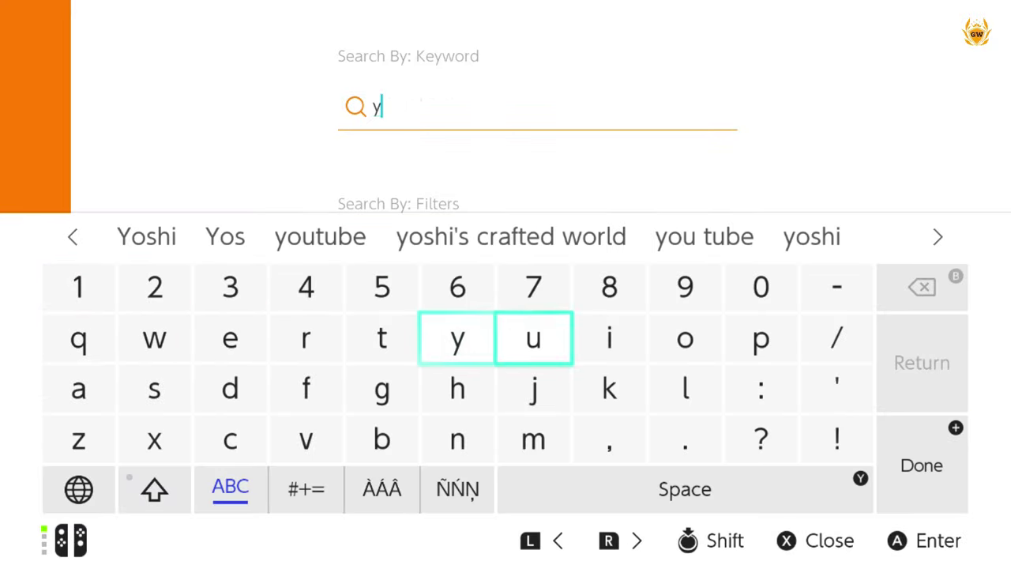
pyautogui.press('Right')
pyautogui.press('Right')
pyautogui.press('Right')
pyautogui.press('Left')
pyautogui.press('Left')
pyautogui.press('Left')
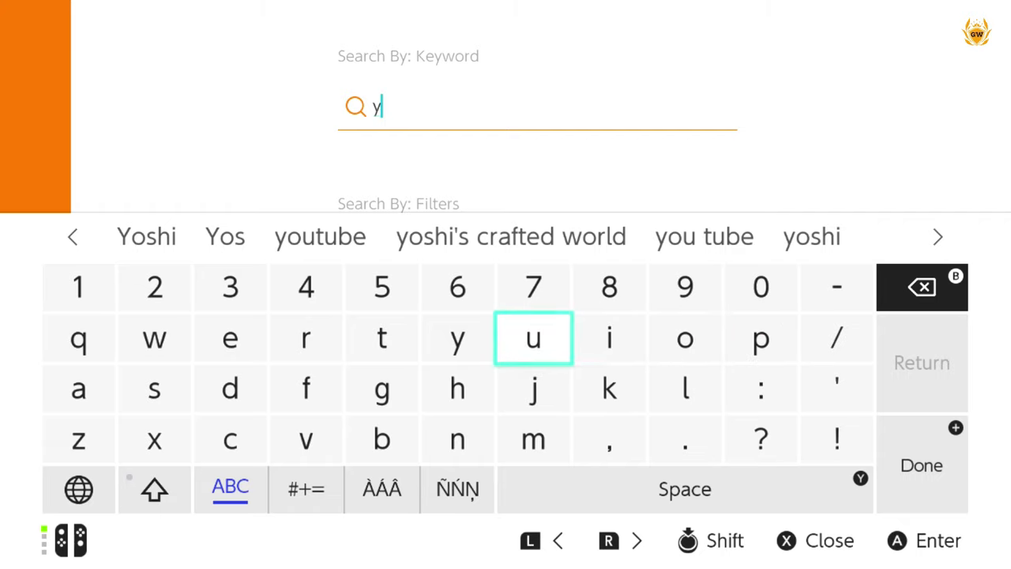
pyautogui.press('Left')
pyautogui.press('Left')
pyautogui.press('Up')
pyautogui.press('Left')
pyautogui.press('Up')
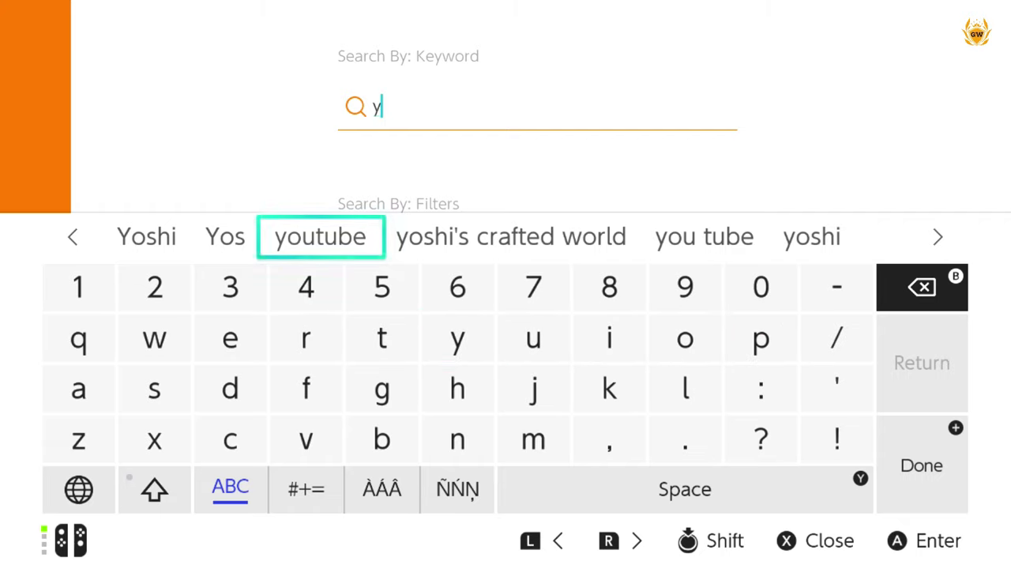
# Extend the search keyword to "yout" by adding the letters "out"
pyautogui.press('Down')
pyautogui.press('Right')
pyautogui.press('Right')
pyautogui.press('Right')
pyautogui.press('Right')
pyautogui.press('Right')
pyautogui.press('Down')
pyautogui.write('o')
pyautogui.press('Left')
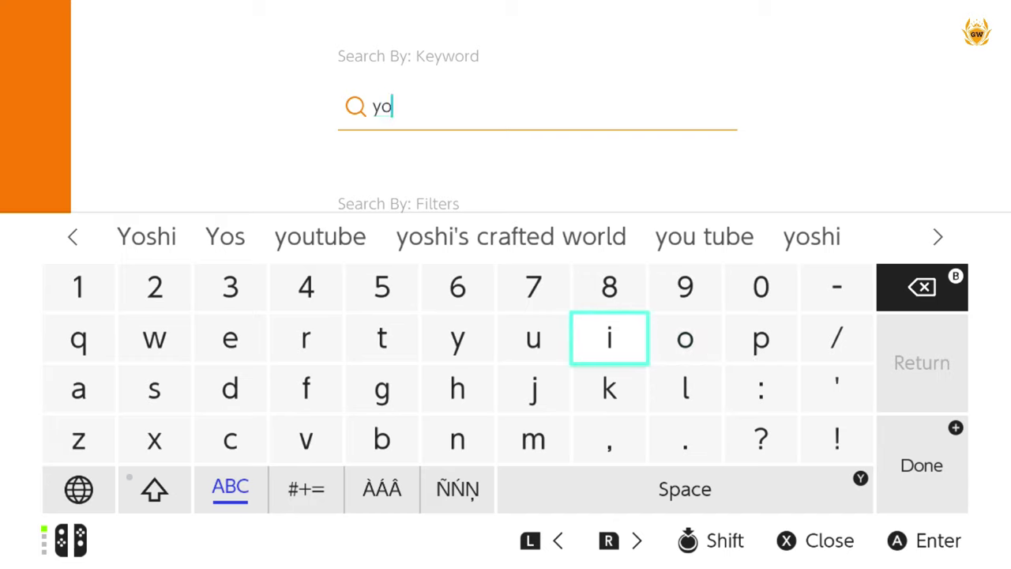
pyautogui.press('Left')
pyautogui.write('u')
pyautogui.press('Left')
pyautogui.press('Left')
pyautogui.write('t')
# Complete the search keyword as "youtube" and run the search
pyautogui.press('Down')
pyautogui.press('Right')
pyautogui.press('Right')
pyautogui.press('Up')
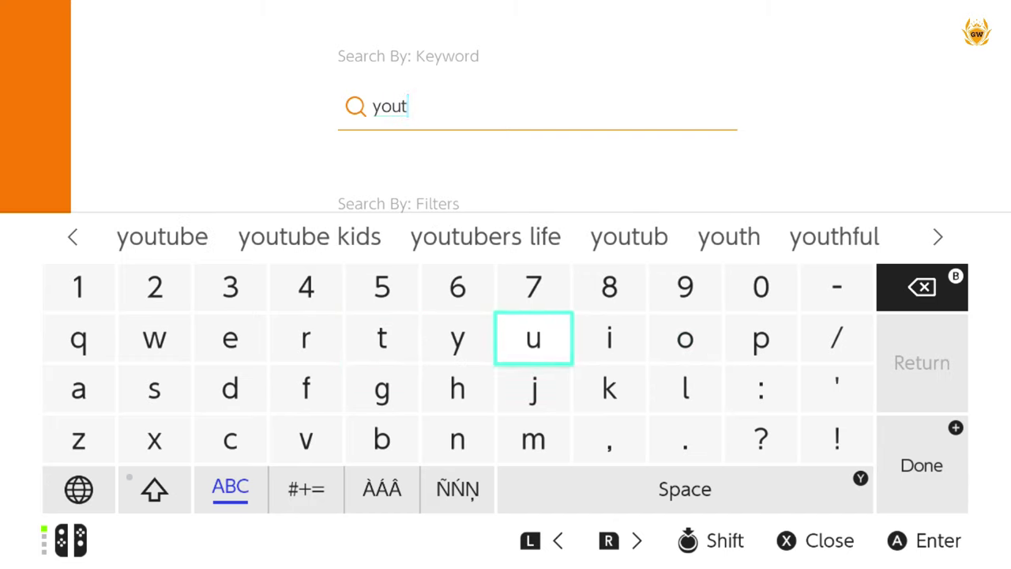
pyautogui.write('u')
pyautogui.press('Left')
pyautogui.press('Down')
pyautogui.press('Down')
pyautogui.press('Left')
pyautogui.write('b')
pyautogui.press('Left')
pyautogui.press('Up')
pyautogui.press('Up')
pyautogui.press('Left')
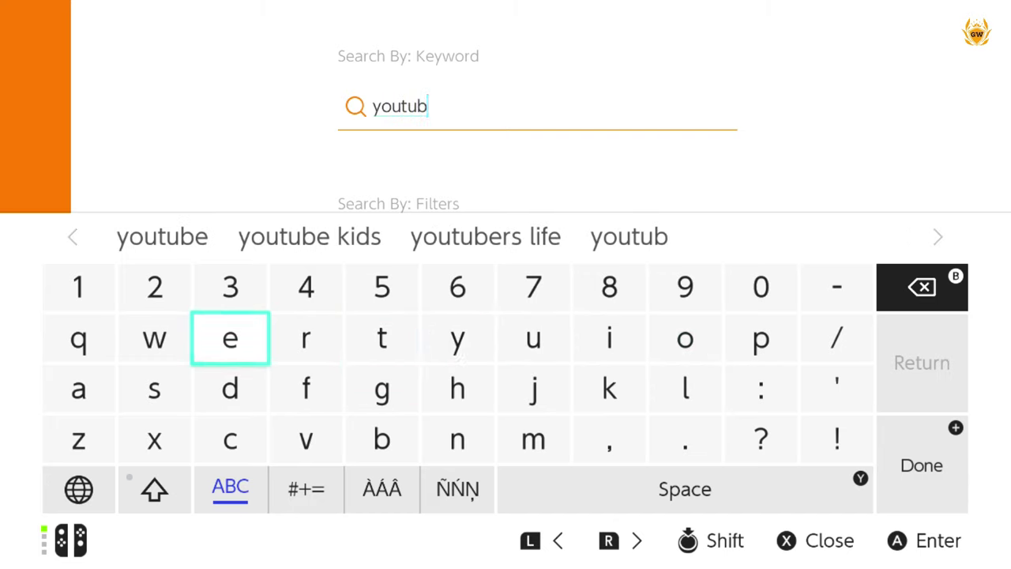
pyautogui.write('e')
pyautogui.press('Right')
pyautogui.press('Right')
pyautogui.press('Right')
pyautogui.press('Right')
pyautogui.press('Right')
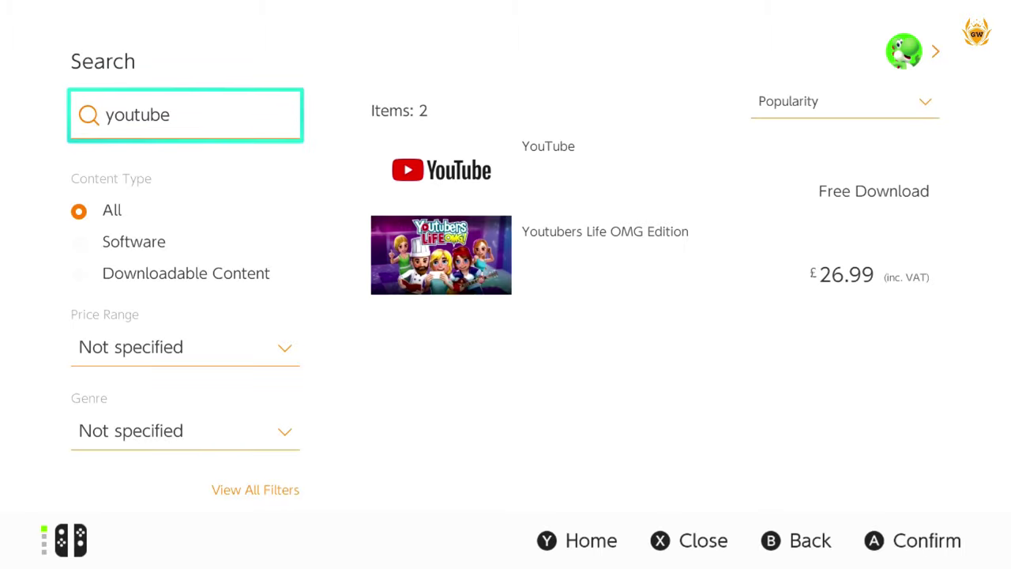
# Open the store page of the YouTube app from the search results
pyautogui.press('Right')
pyautogui.press('Down')
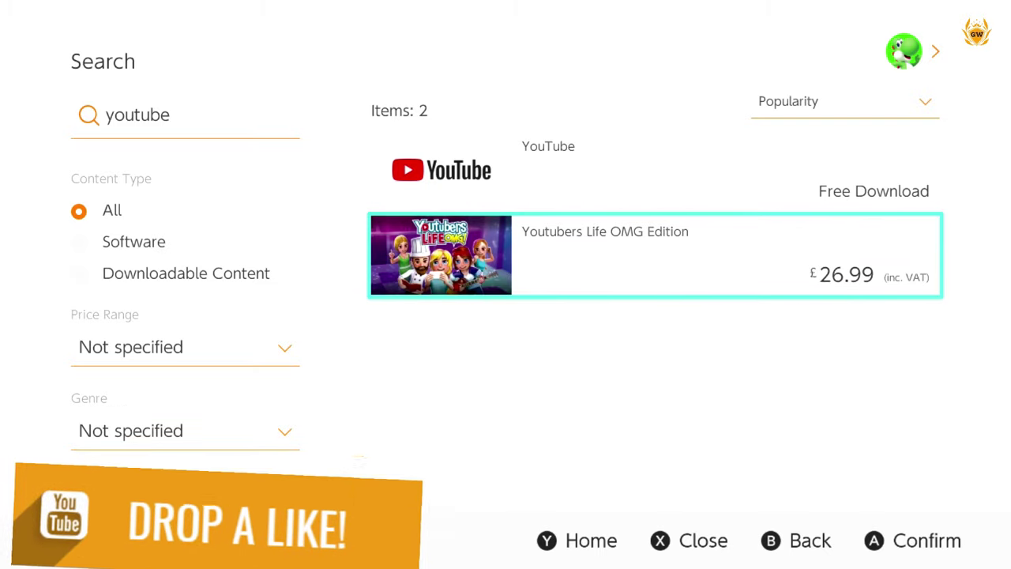
pyautogui.press('Up')
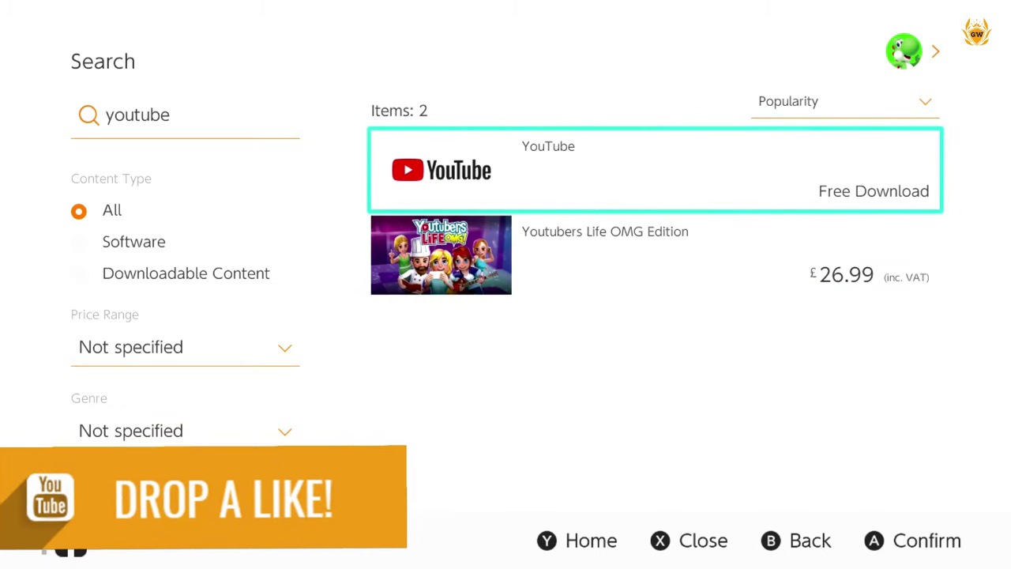
pyautogui.press('Return')
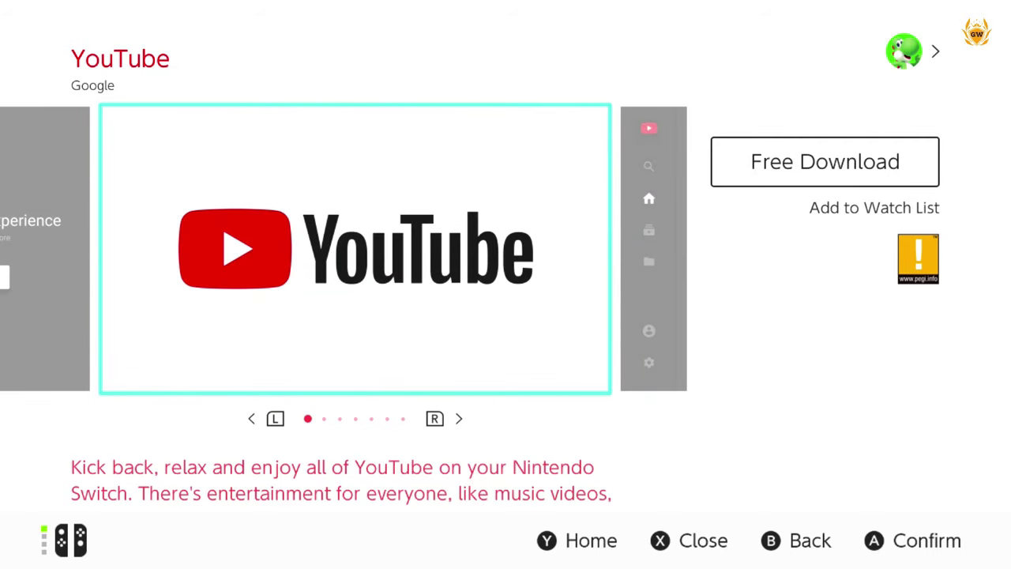
# Look through the preview images on the YouTube app's store page
pyautogui.press('Right')
pyautogui.press('Right')
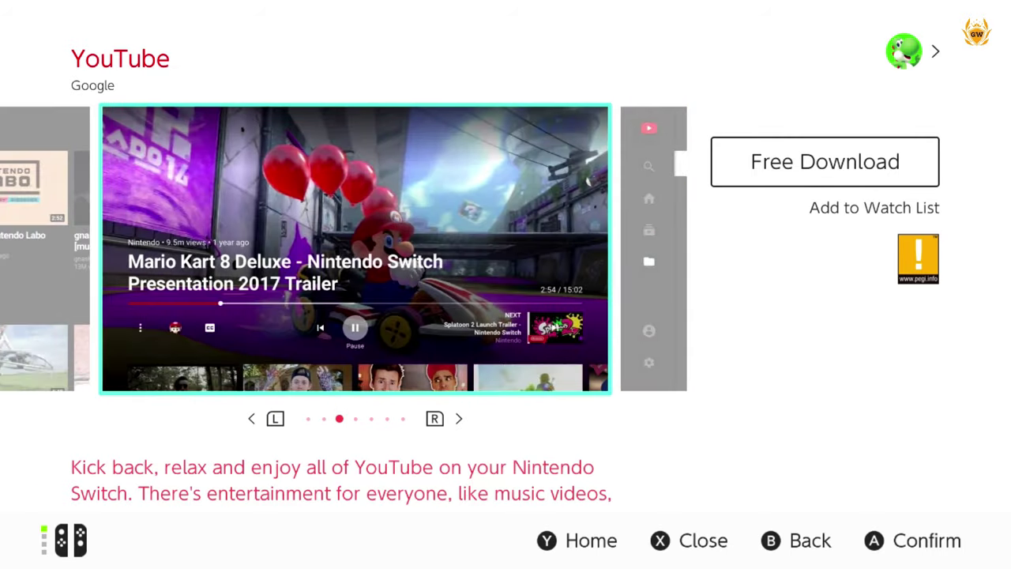
pyautogui.press('Right')
pyautogui.press('Right')
pyautogui.press('Right')
pyautogui.press('Right')
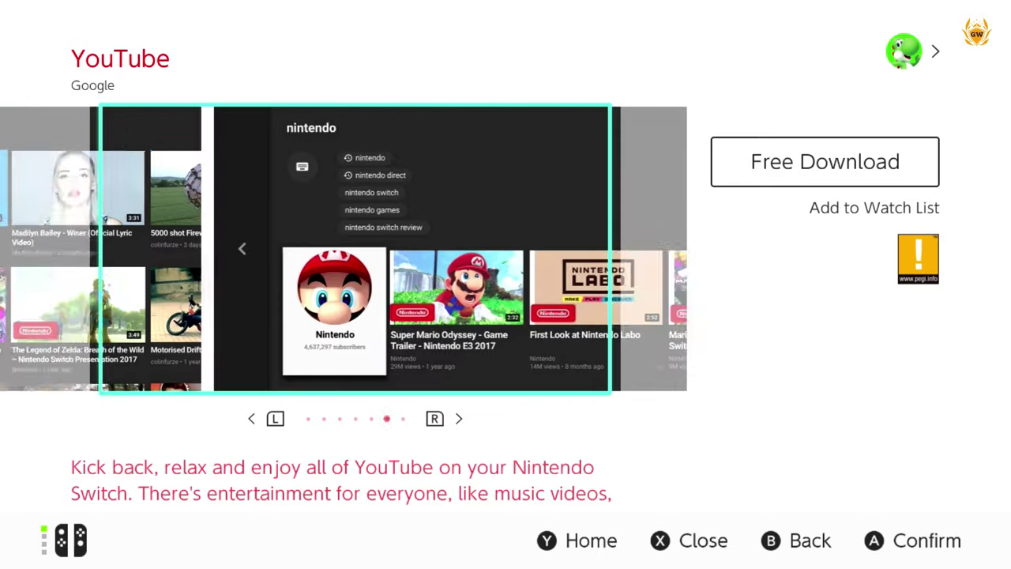
pyautogui.press('Right')
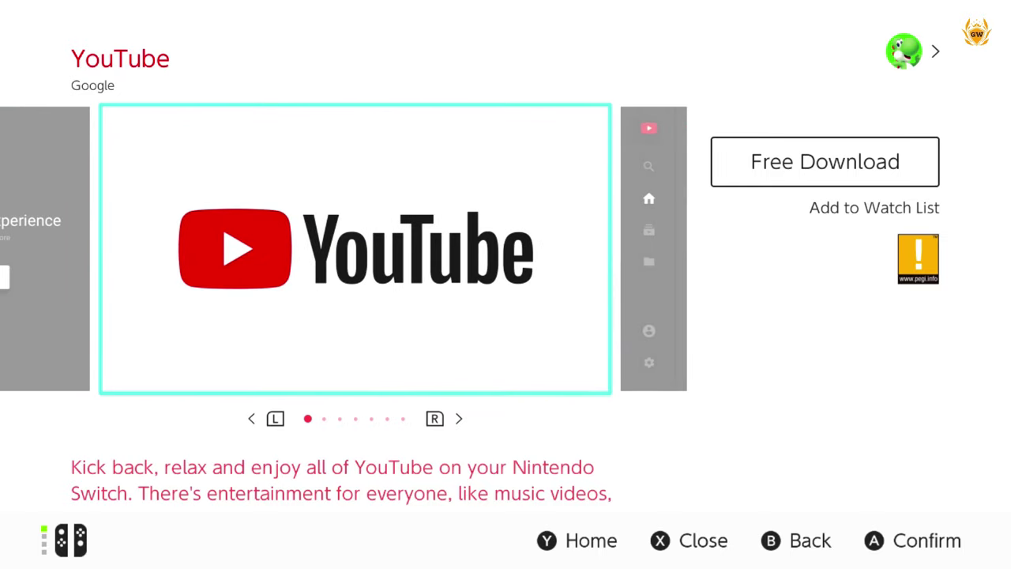
# Get the free download of the YouTube app and close the shop's thank-you page
pyautogui.press('Right')
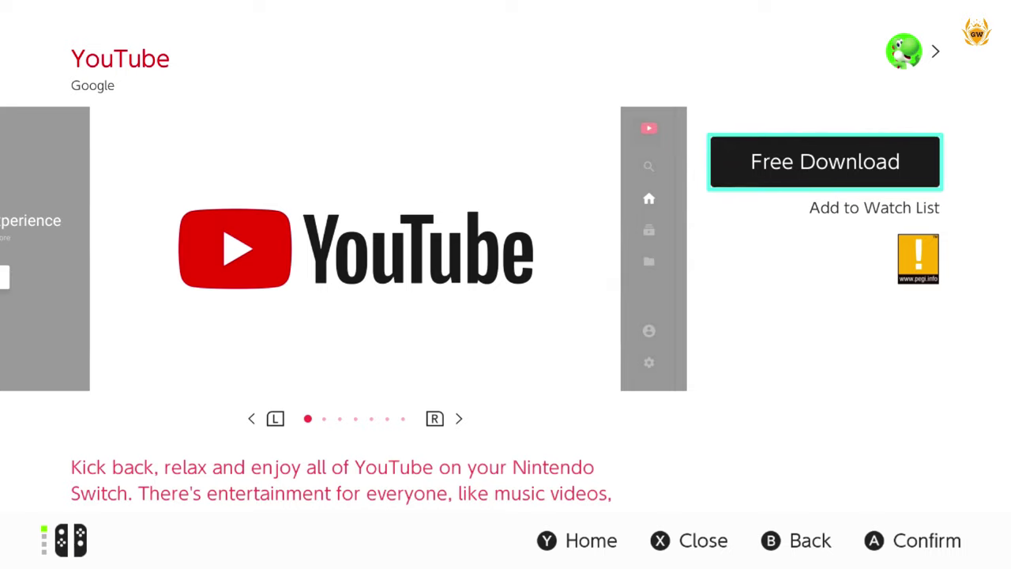
pyautogui.press('Left')
pyautogui.press('Right')
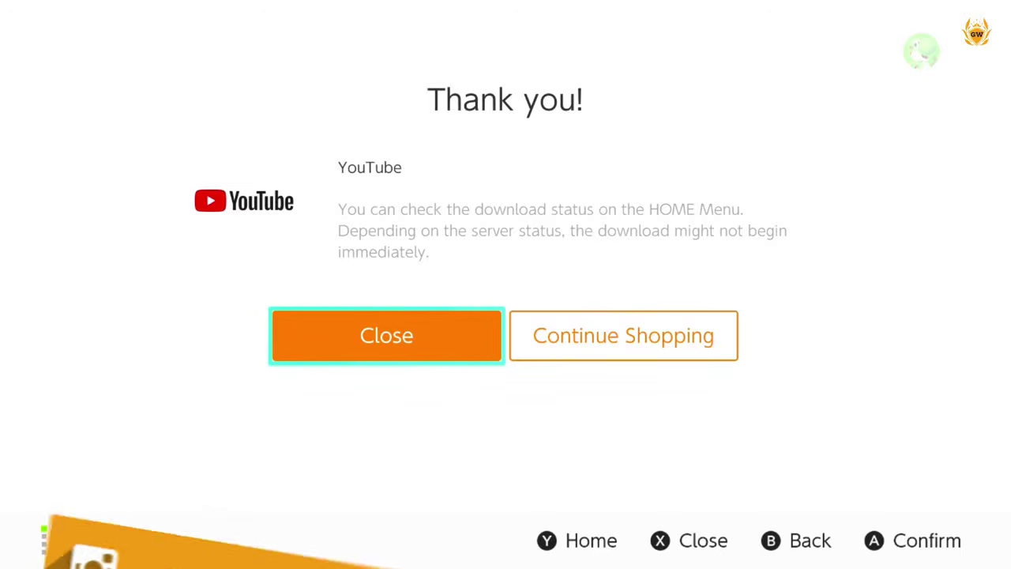
pyautogui.press('Return')
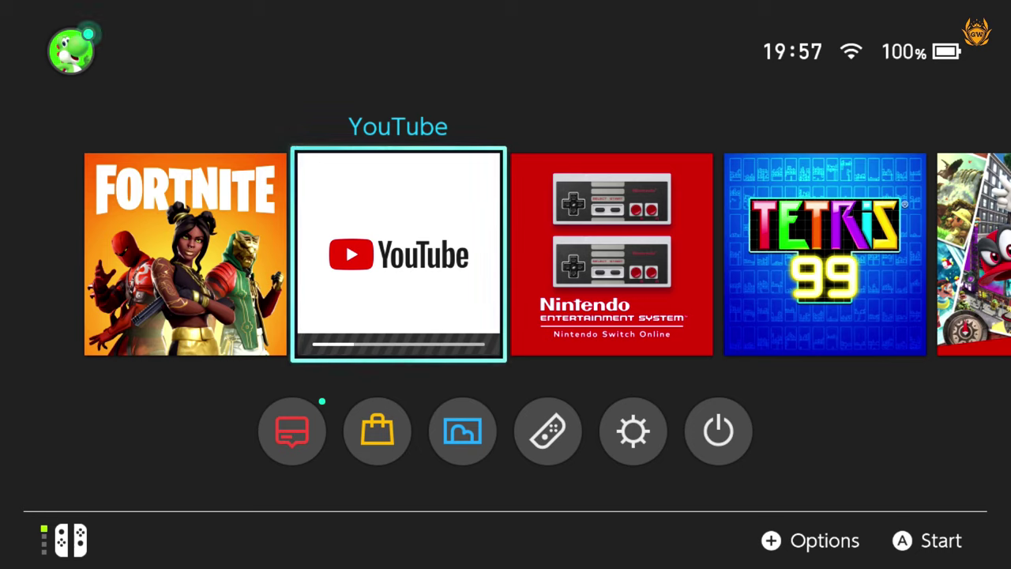
# Check the YouTube app's download progress from the HOME Menu and start the app once it has downloaded
pyautogui.press('Return')
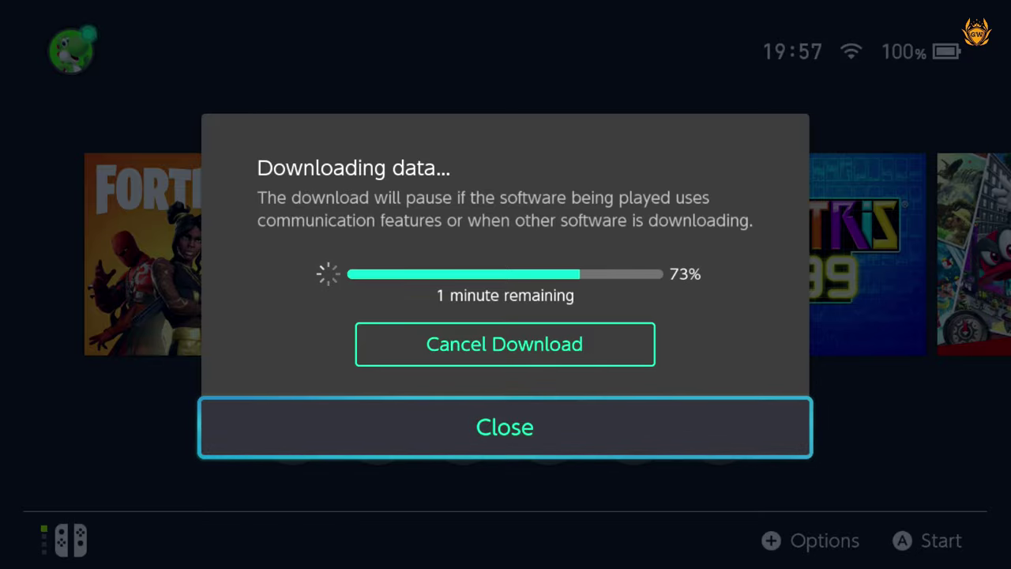
pyautogui.press('Return')
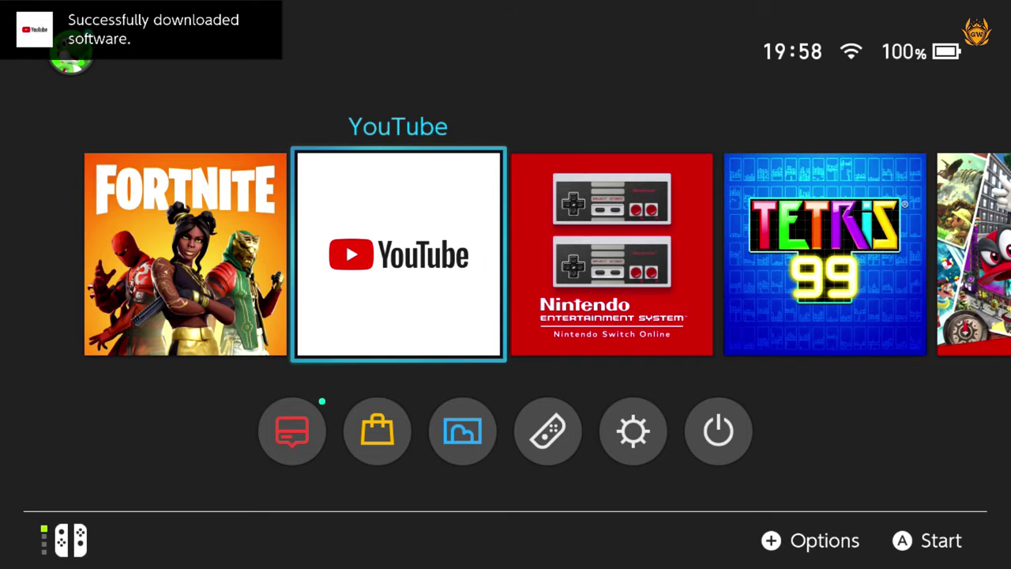
pyautogui.press('Return')
pyautogui.press('Return')
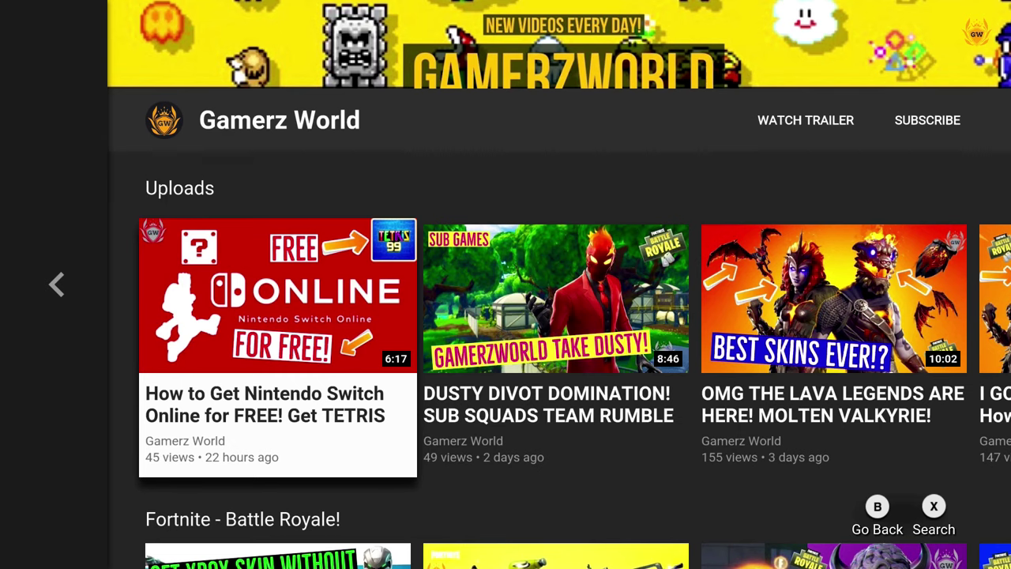
# Highlight the Subscribe option on the Gamerz World channel page
pyautogui.press('Up')
pyautogui.press('Right')
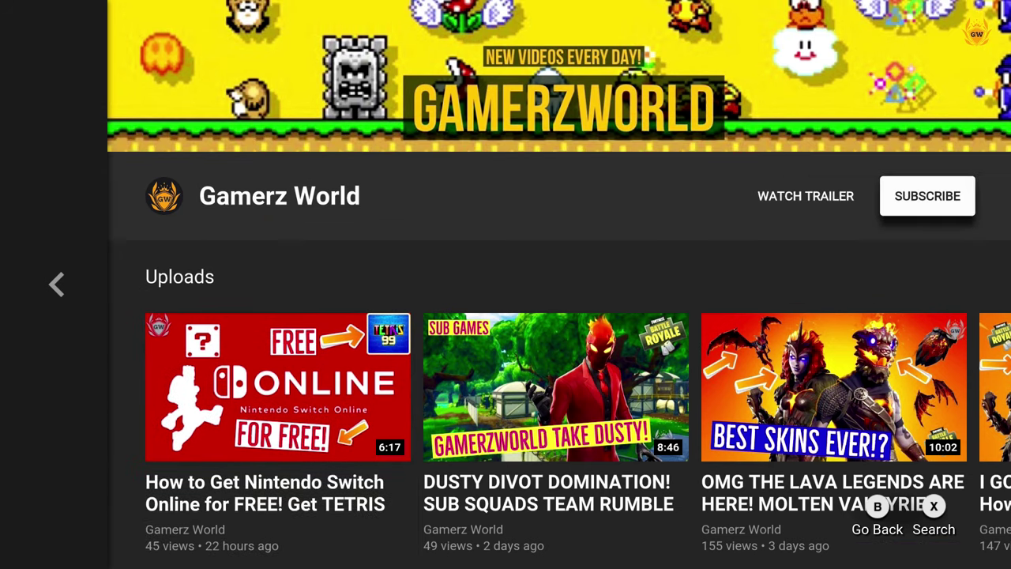